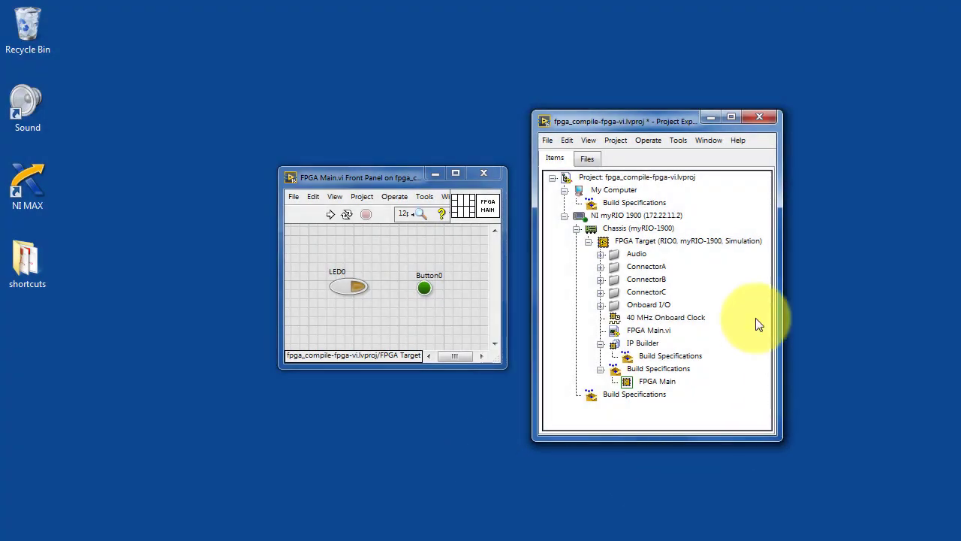
# Select FPGA Main.vi and look over its block diagram before hiding it again
pyautogui.click(646, 331)
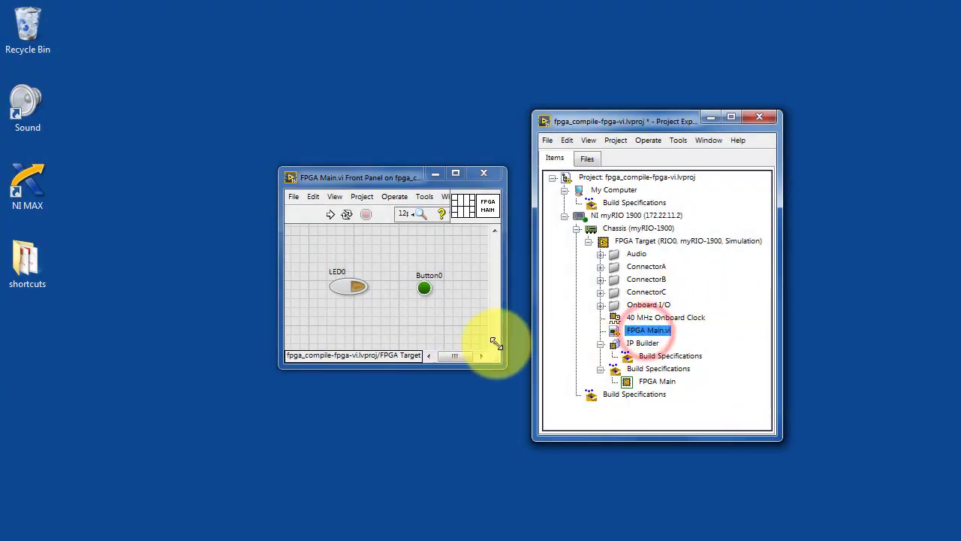
pyautogui.click(448, 343)
pyautogui.hotkey('ctrl', 'e')
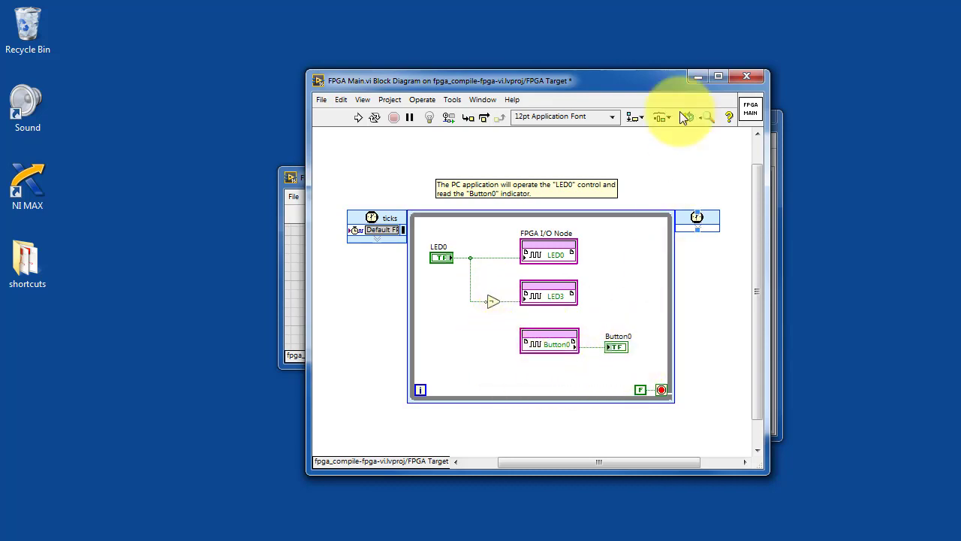
pyautogui.click(697, 76)
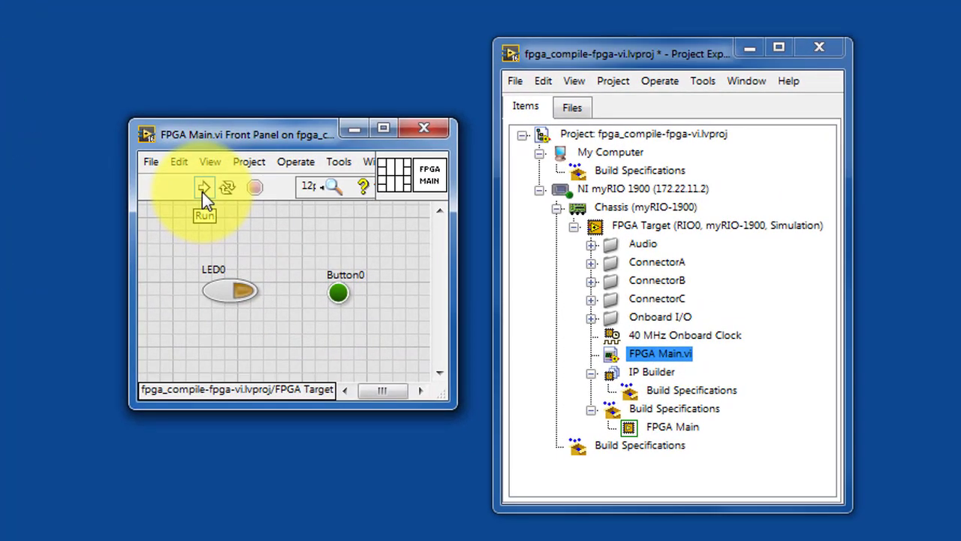
# Run FPGA Main.vi in simulation, then abort it
pyautogui.click(202, 192)
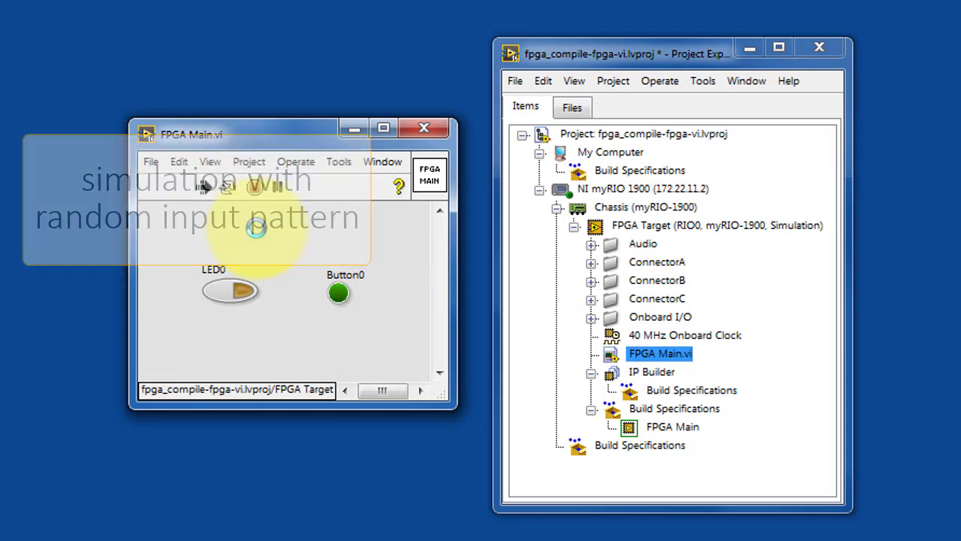
pyautogui.click(256, 191)
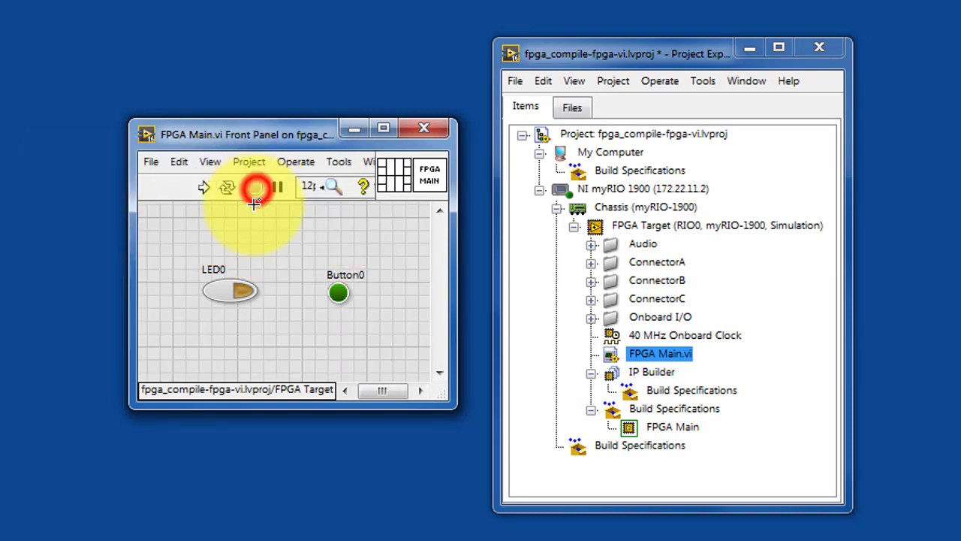
pyautogui.click(353, 274)
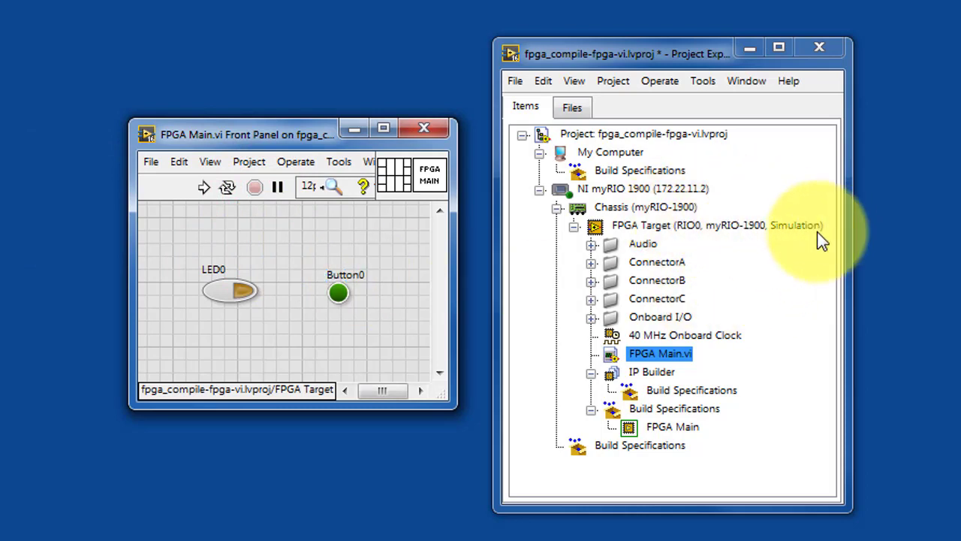
# Switch the FPGA Target's execution mode to the real FPGA, then run and save FPGA Main.vi
pyautogui.rightClick(654, 227)
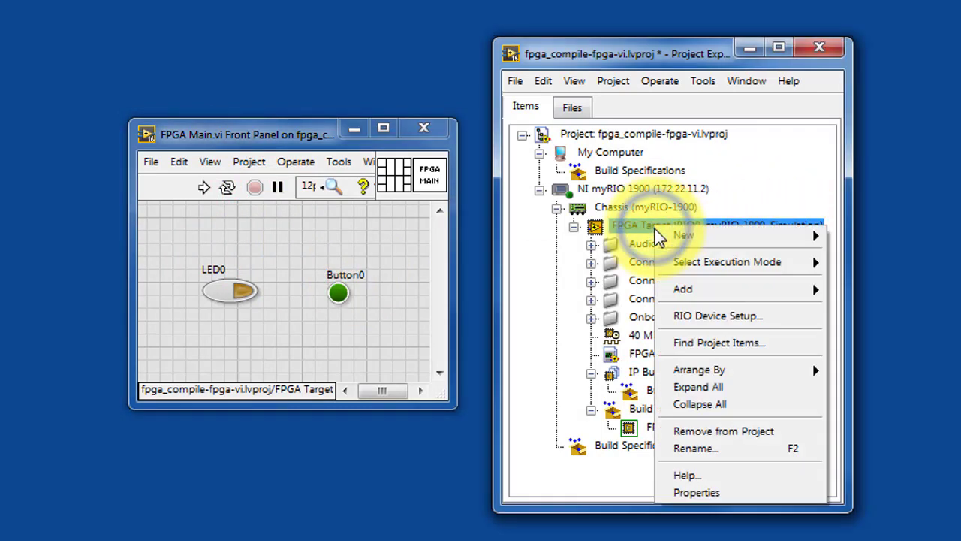
pyautogui.moveTo(688, 268)
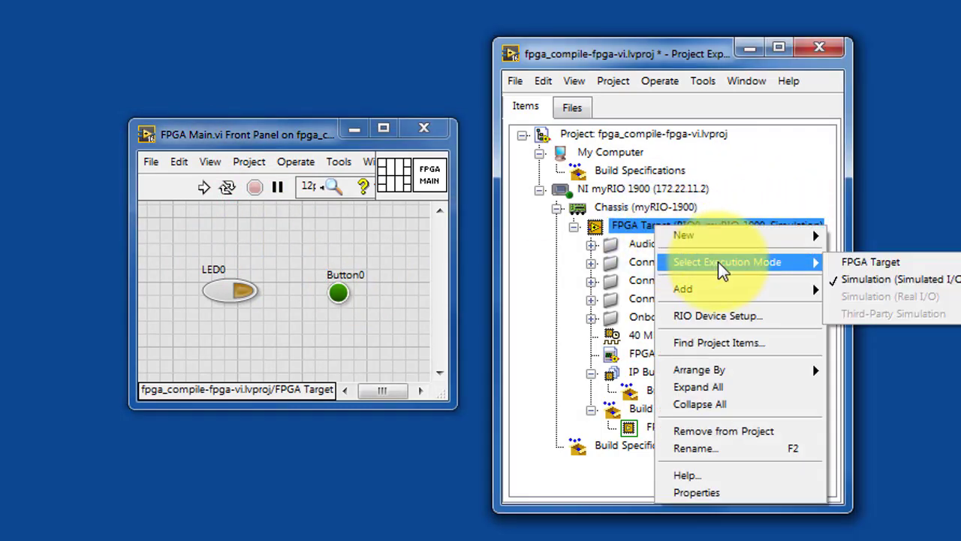
pyautogui.click(860, 262)
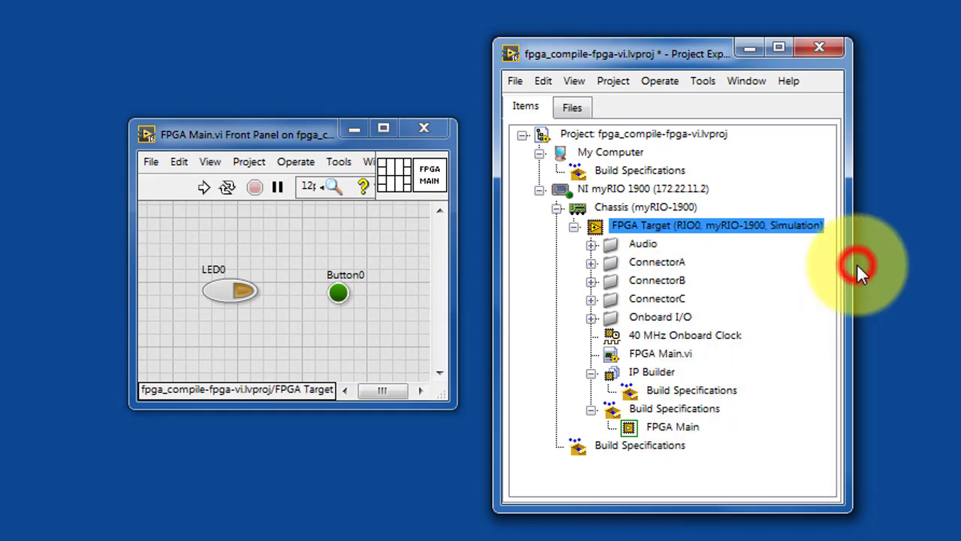
pyautogui.click(204, 188)
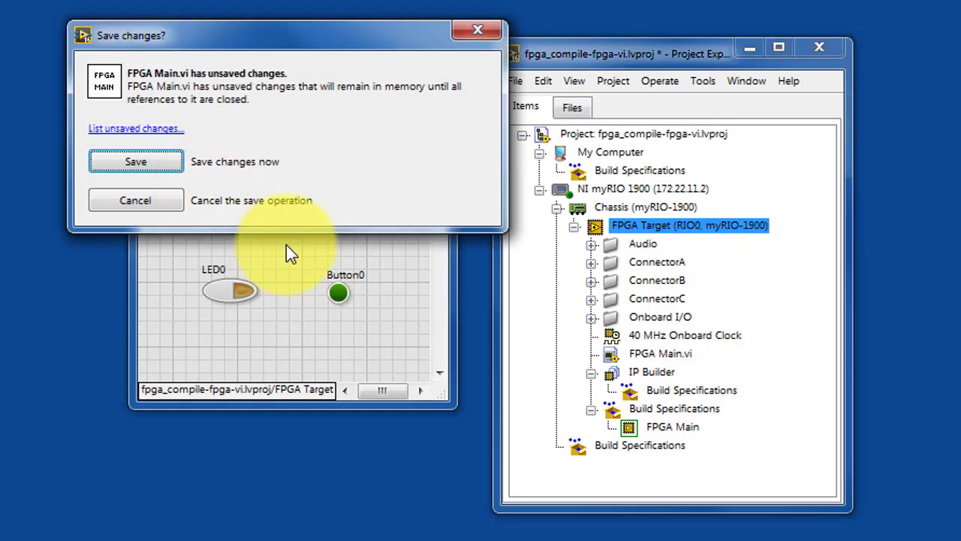
pyautogui.click(137, 161)
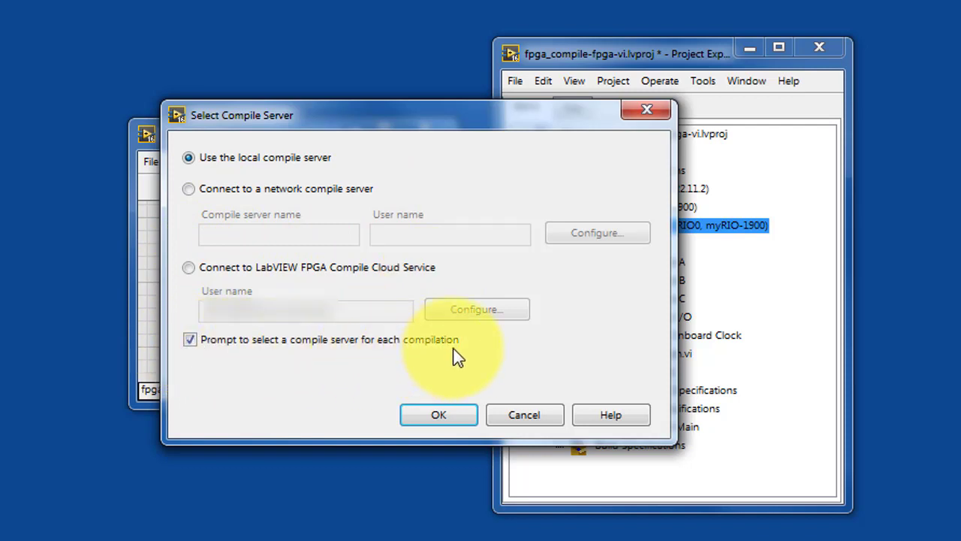
# Accept 'Use the local compile server' to begin compiling FPGA Main
pyautogui.click(442, 417)
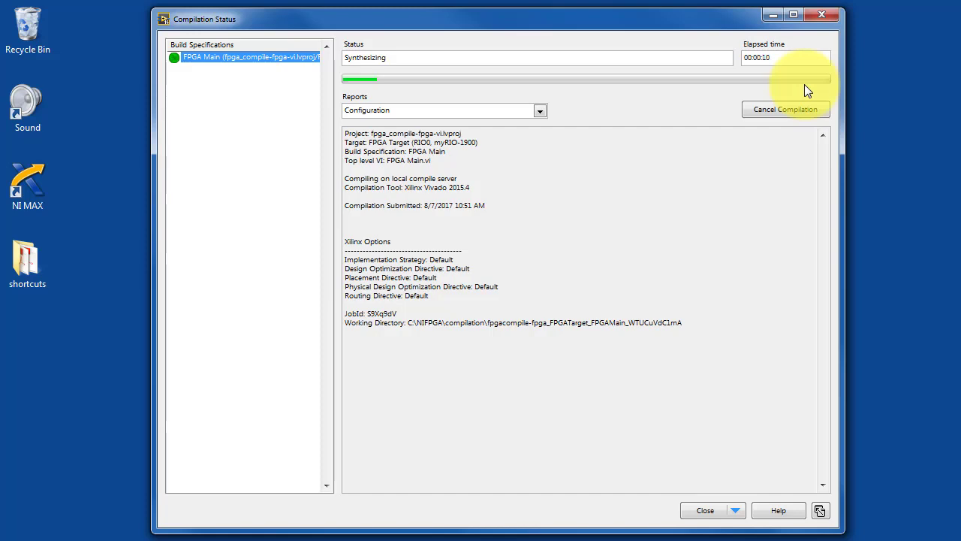
# Glance at the Reports list, then wait for the FPGA Main compile to succeed
pyautogui.click(539, 113)
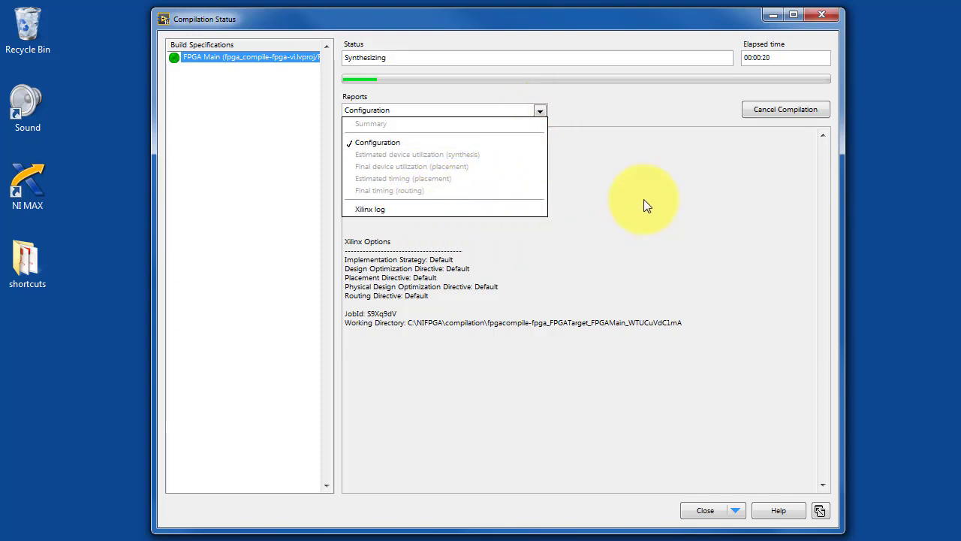
pyautogui.click(618, 107)
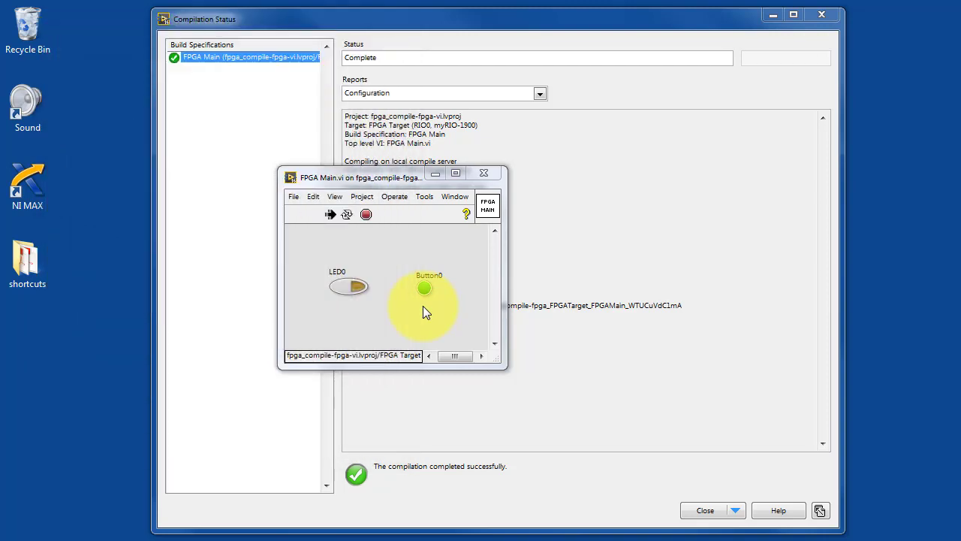
# Toggle LED0 on the running VI, then minimise its front panel to reveal the report
pyautogui.click(350, 287)
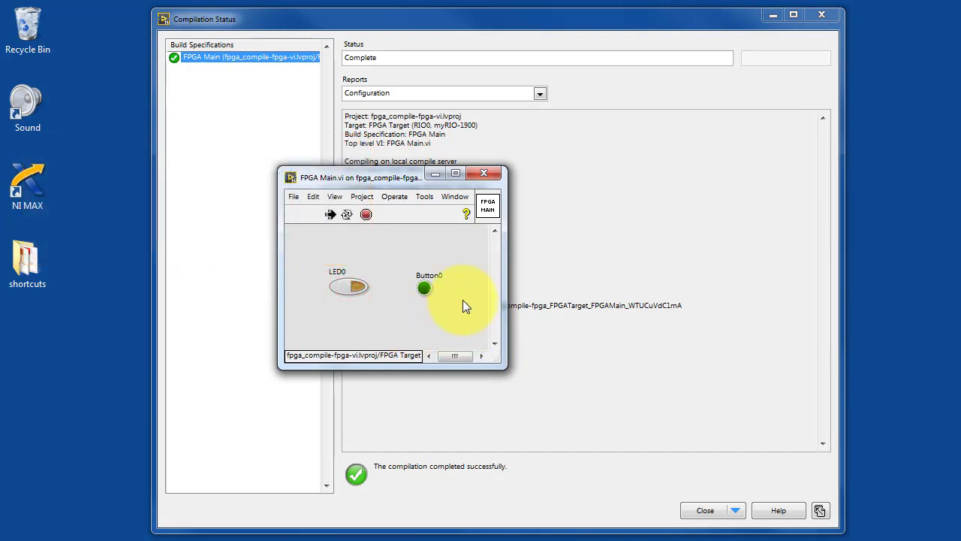
pyautogui.click(435, 174)
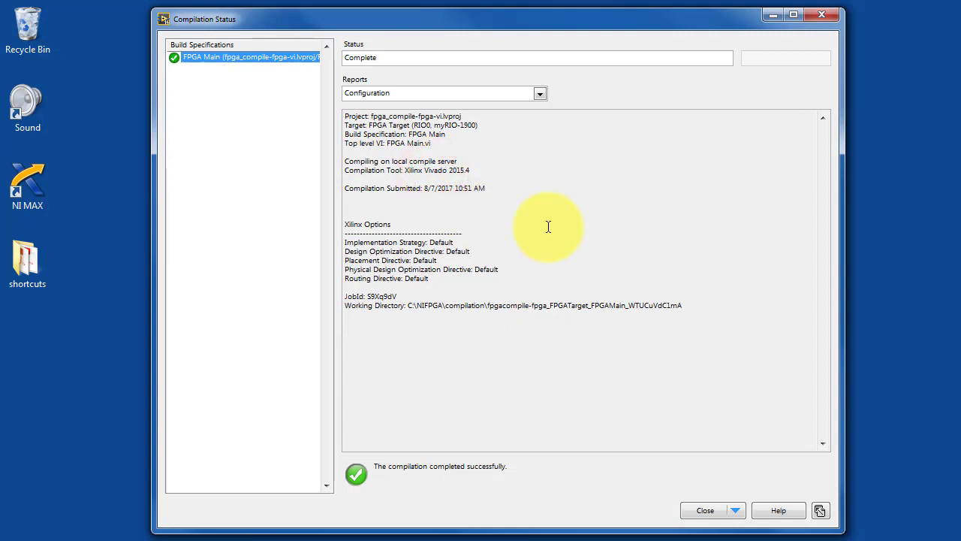
# Display the Summary report of device utilization and timing, then close Compilation Status
pyautogui.click(541, 94)
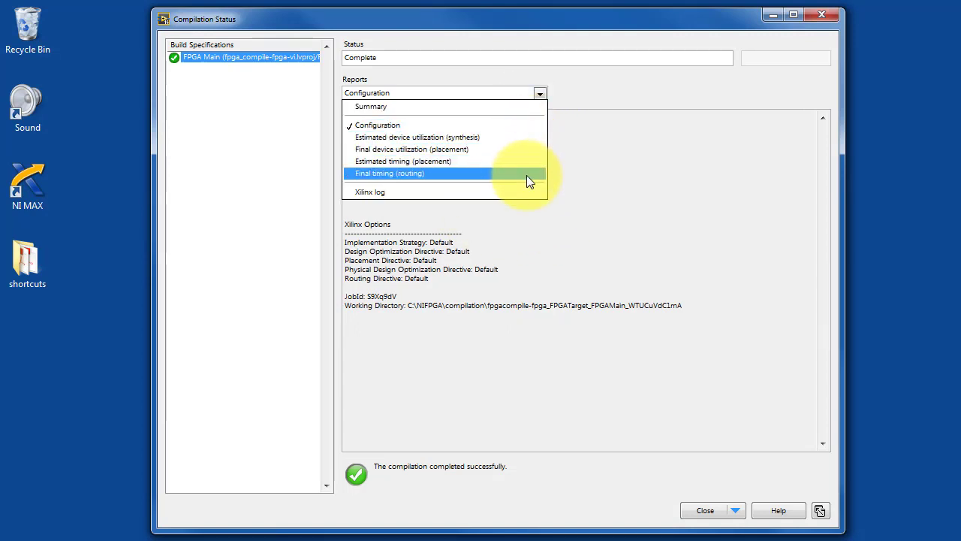
pyautogui.click(415, 105)
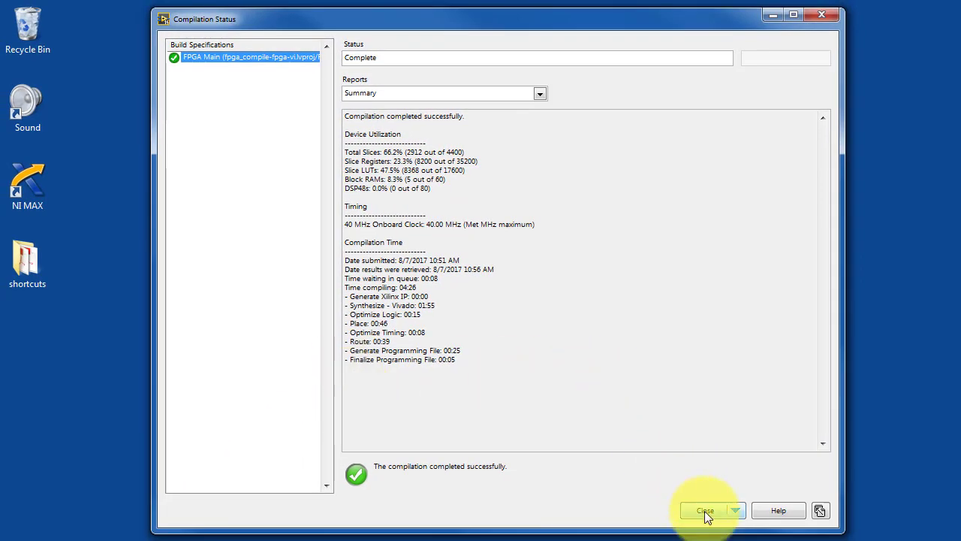
pyautogui.click(705, 510)
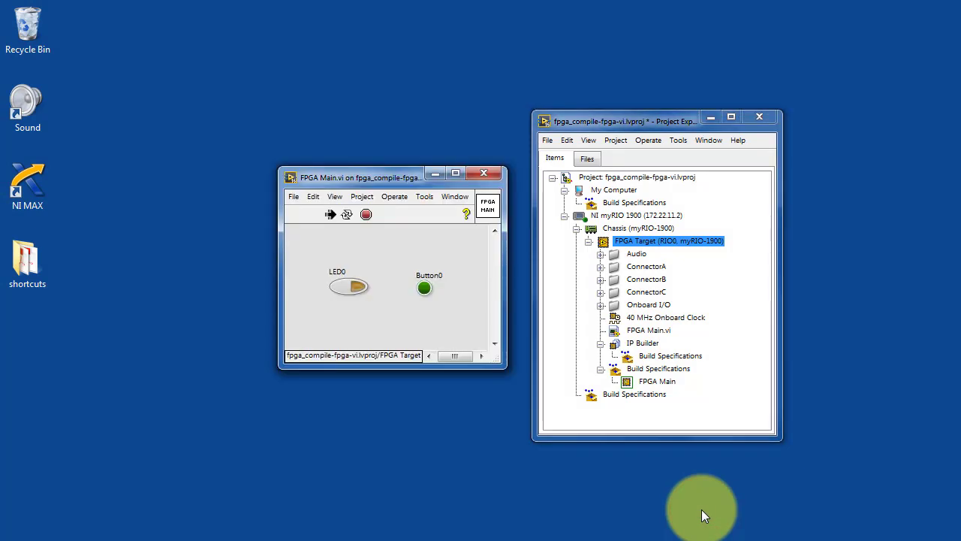
# Abort the VI and nudge the block-diagram comment up and to the right
pyautogui.click(366, 215)
pyautogui.hotkey('ctrl', 'e')
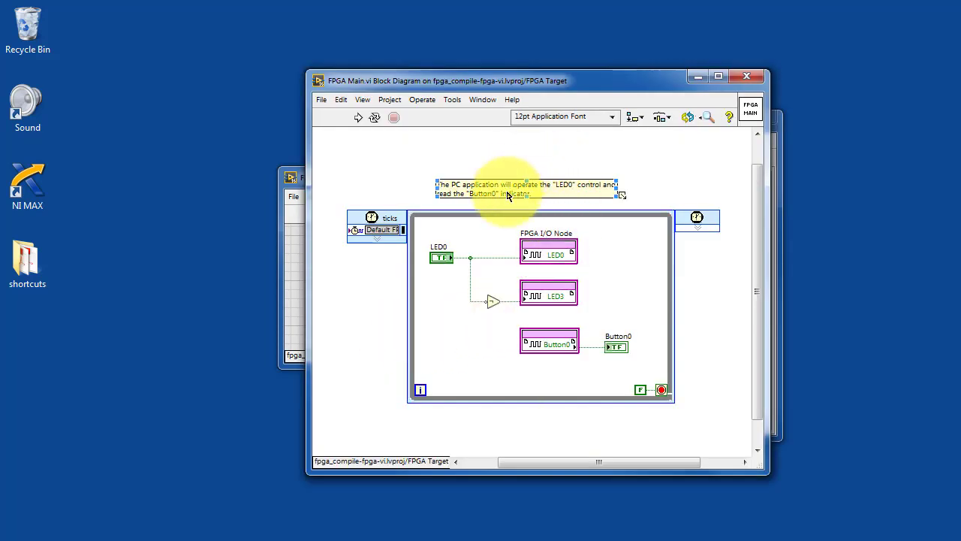
pyautogui.moveTo(508, 194); pyautogui.dragTo(536, 168)
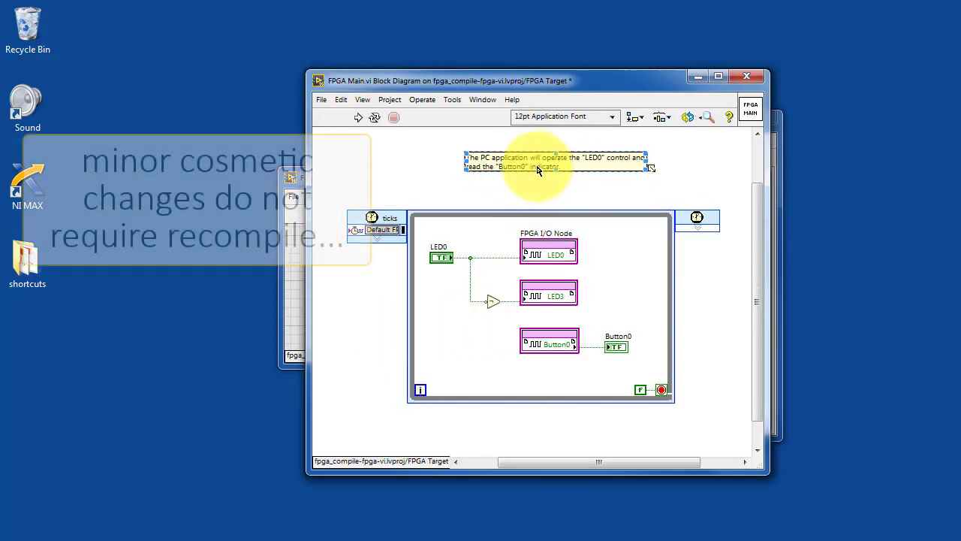
pyautogui.click(591, 87)
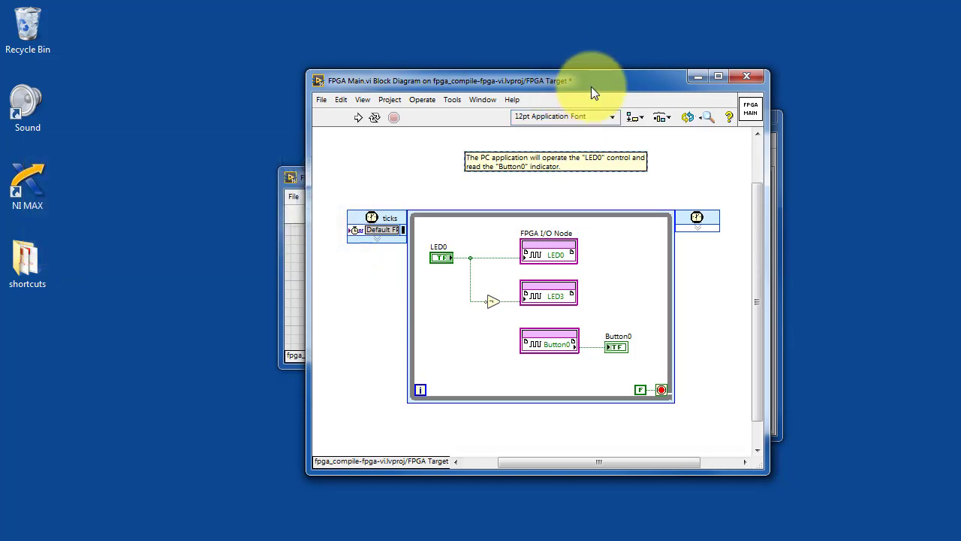
# Save and rerun FPGA Main.vi without recompiling, abort it, and hide the block diagram
pyautogui.click(299, 176)
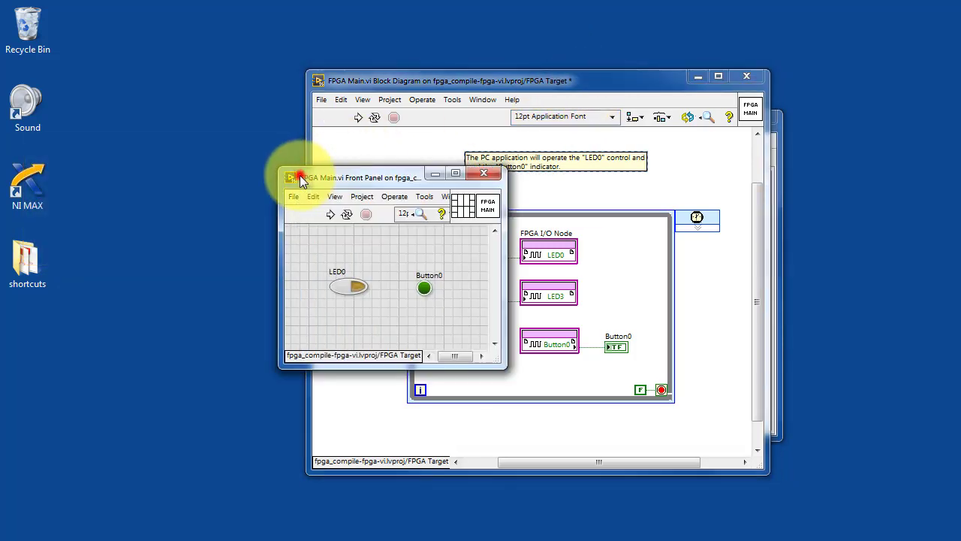
pyautogui.click(328, 214)
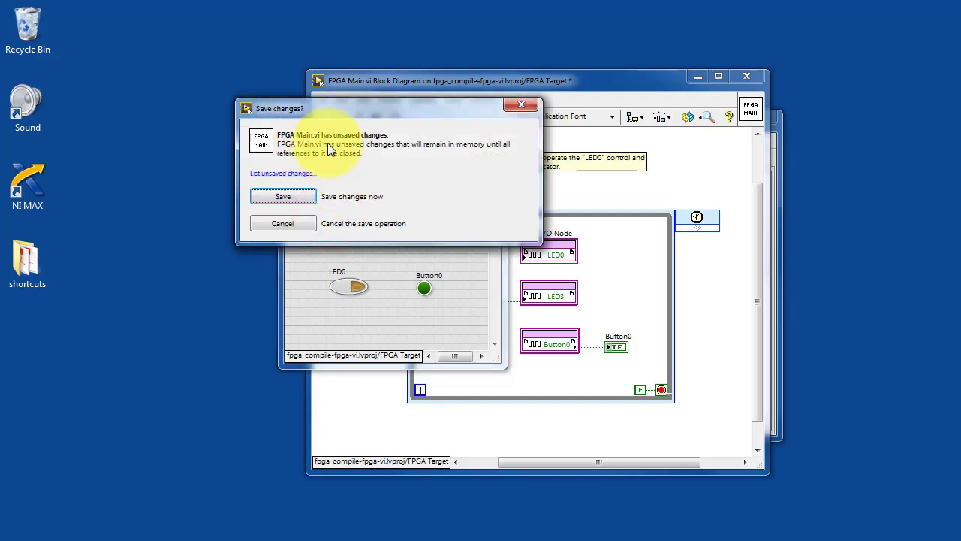
pyautogui.click(292, 195)
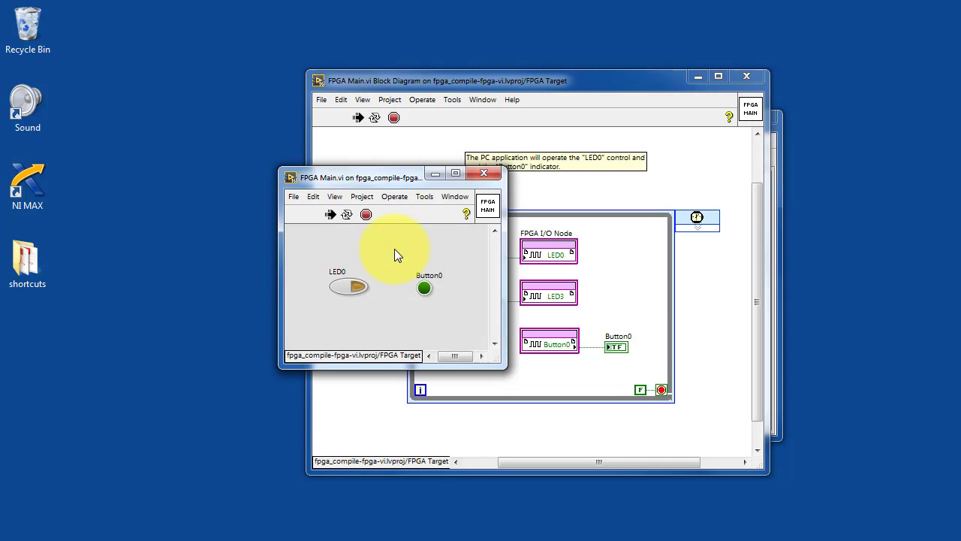
pyautogui.click(366, 214)
pyautogui.click(536, 81)
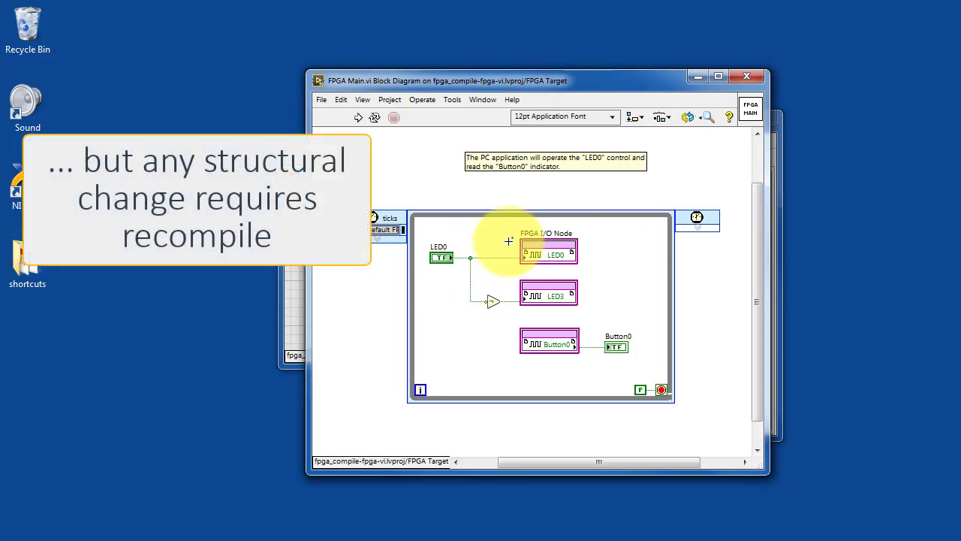
pyautogui.click(698, 76)
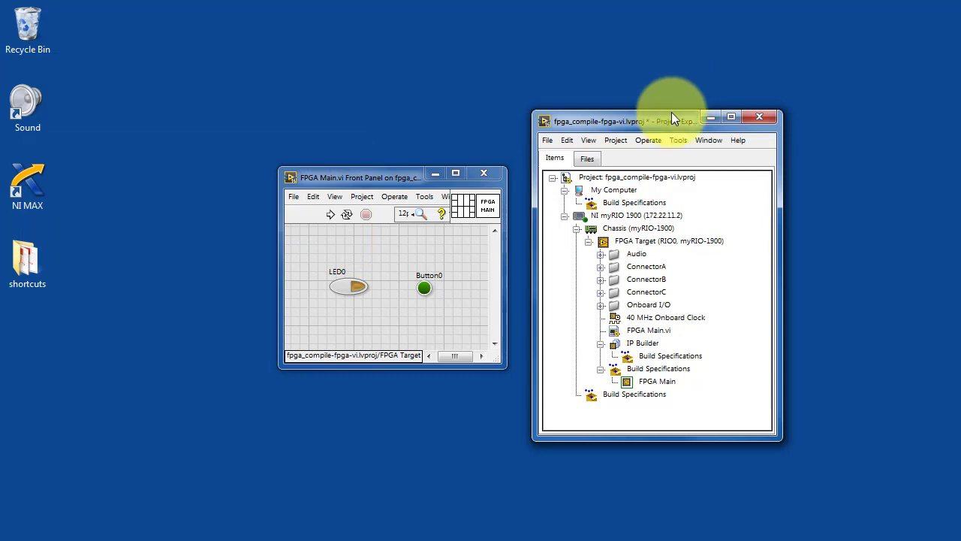
pyautogui.rightClick(652, 383)
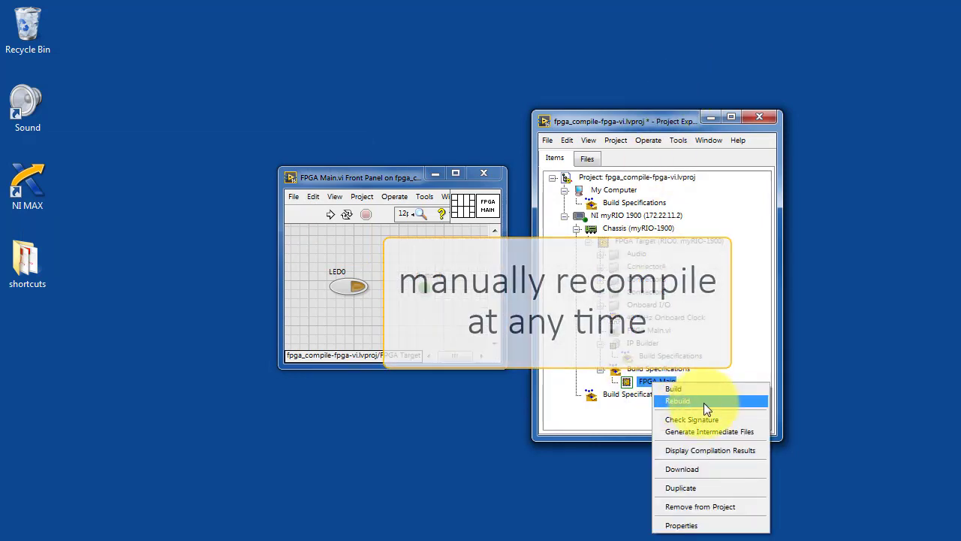
pyautogui.click(627, 465)
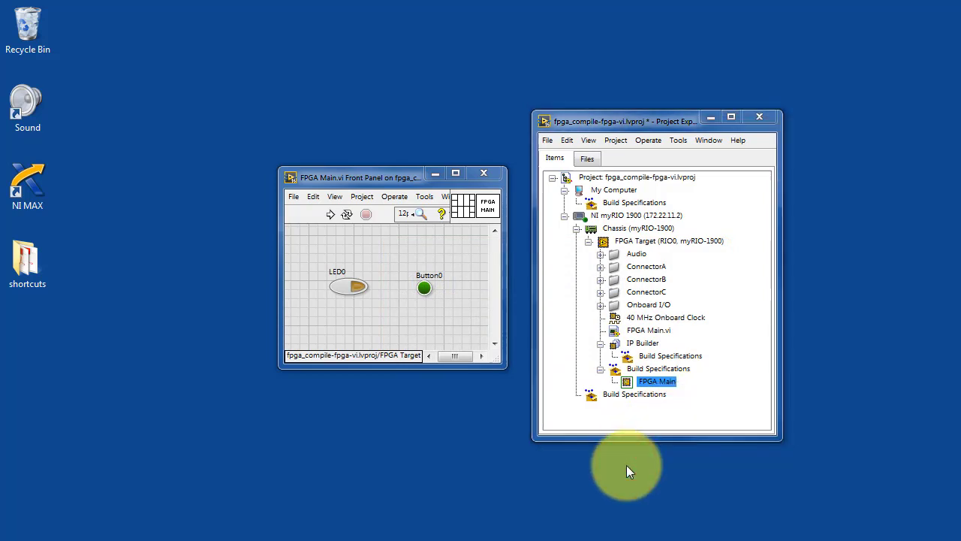
pyautogui.rightClick(657, 380)
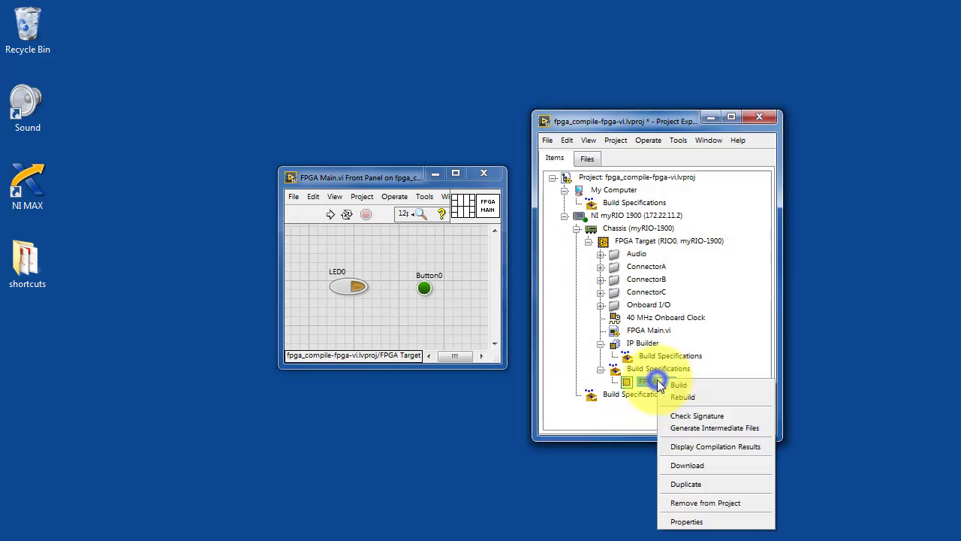
pyautogui.click(714, 447)
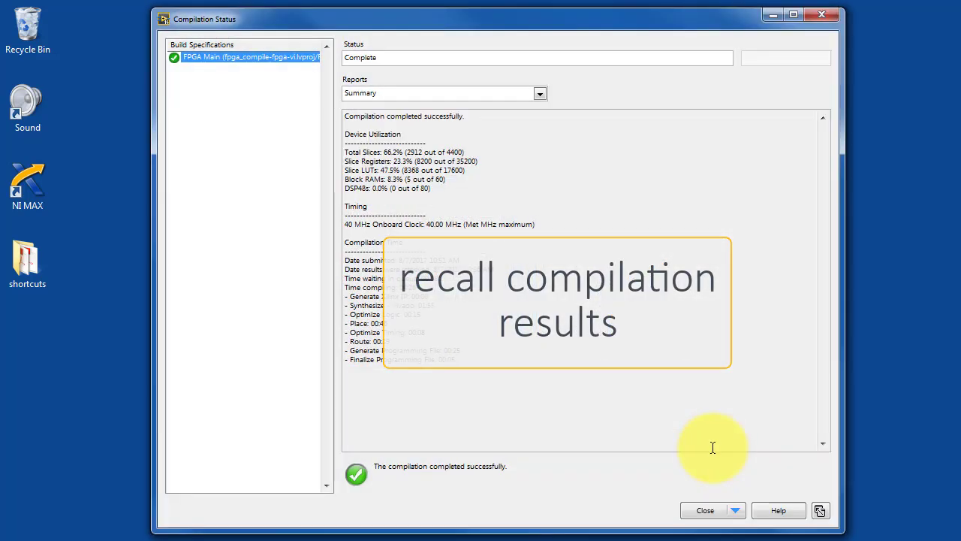
pyautogui.click(706, 509)
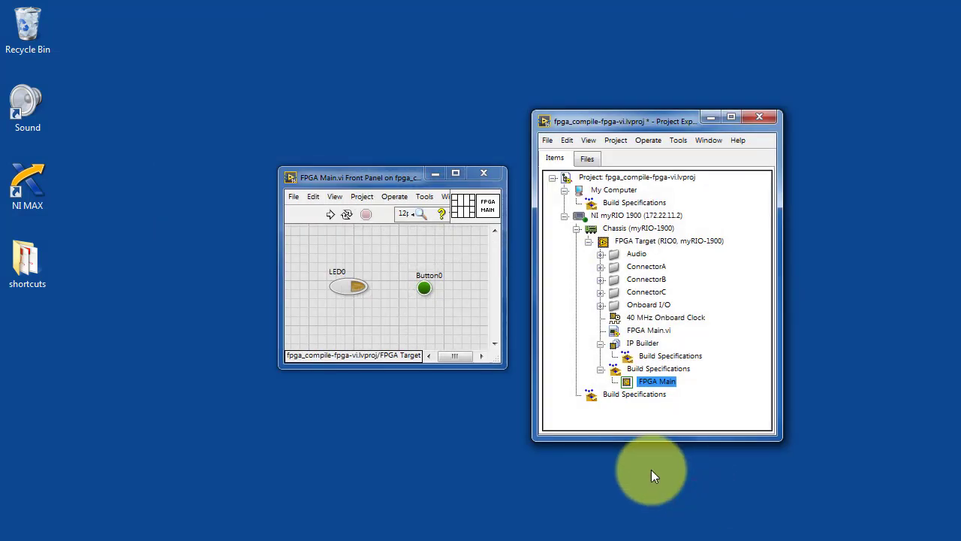
# Open FPGA Target Properties on General and scroll through the myRIO-1900 resource details
pyautogui.rightClick(657, 242)
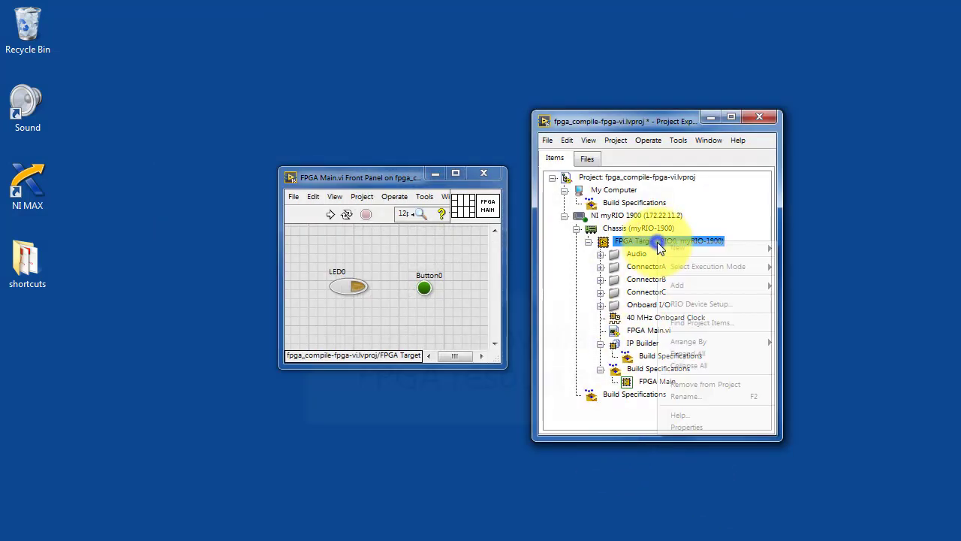
pyautogui.click(695, 427)
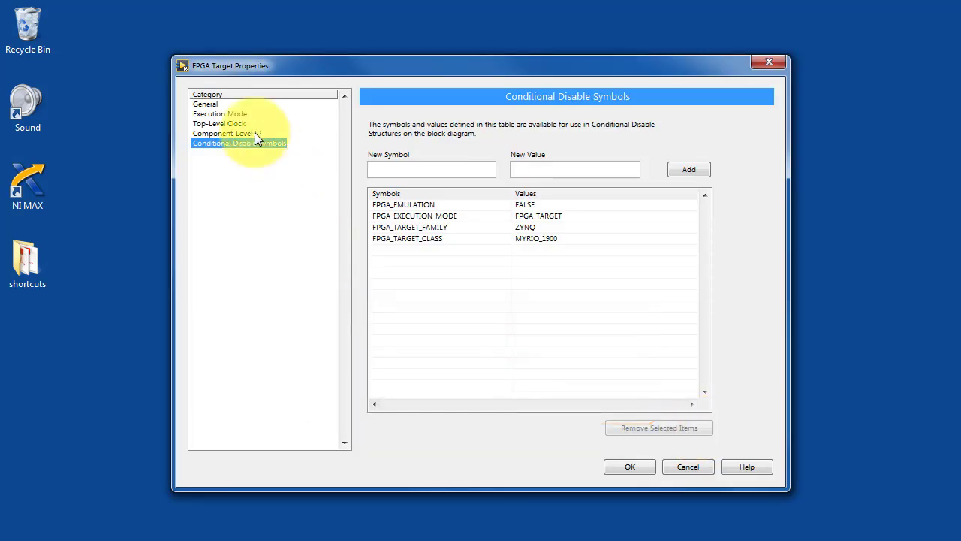
pyautogui.click(207, 103)
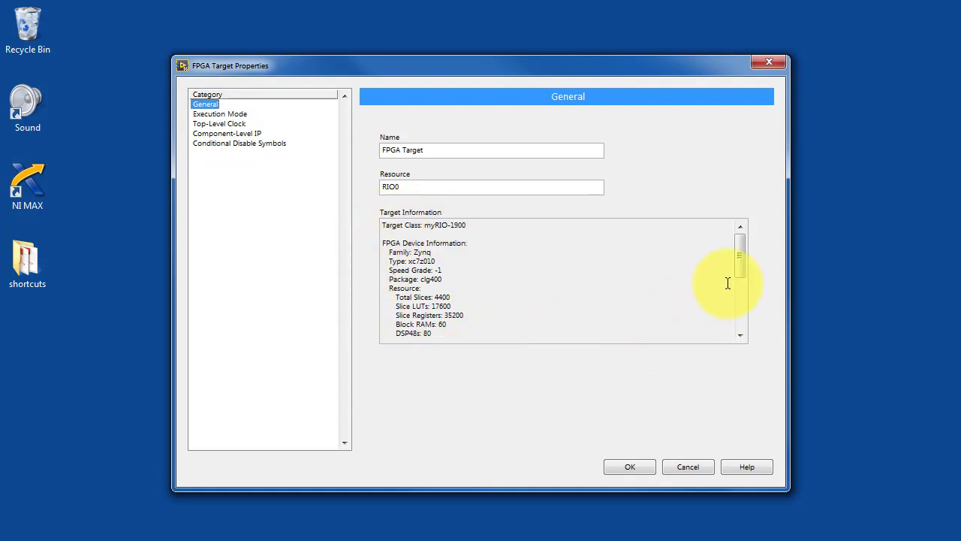
pyautogui.moveTo(739, 259); pyautogui.dragTo(737, 332)
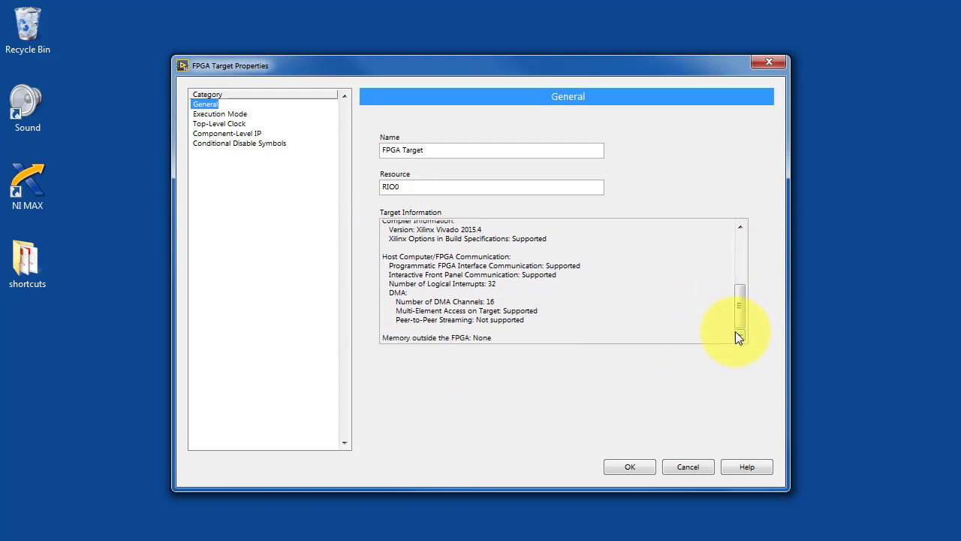